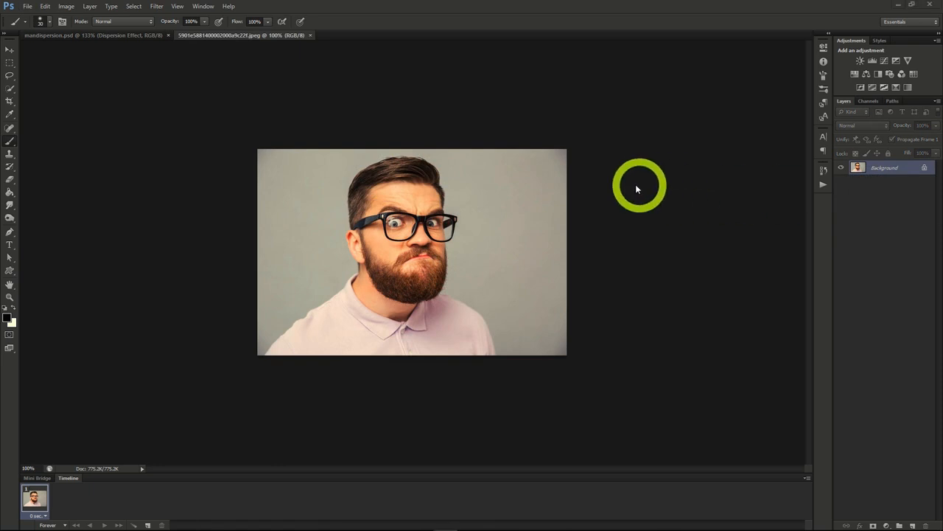
# Step: Duplicate the Background layer as "Background copy" in the same document
pyautogui.rightClick(875, 169)
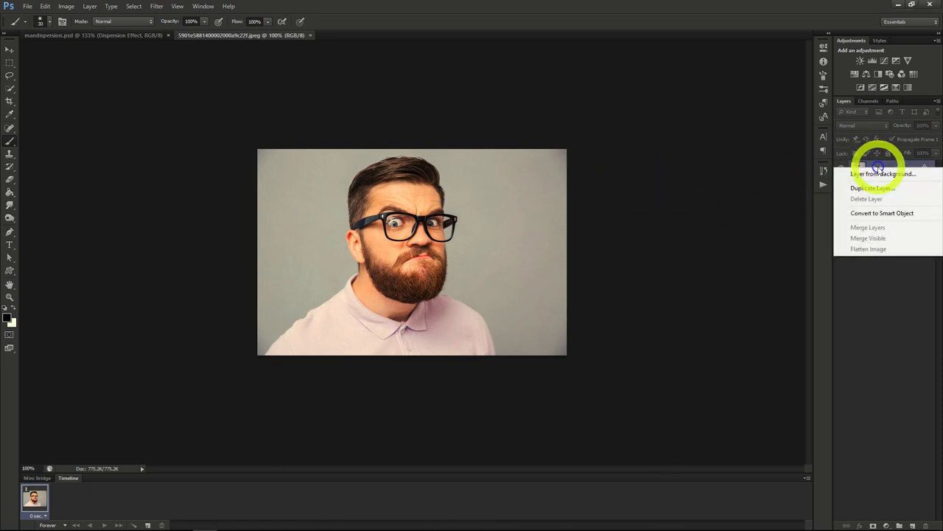
pyautogui.click(875, 190)
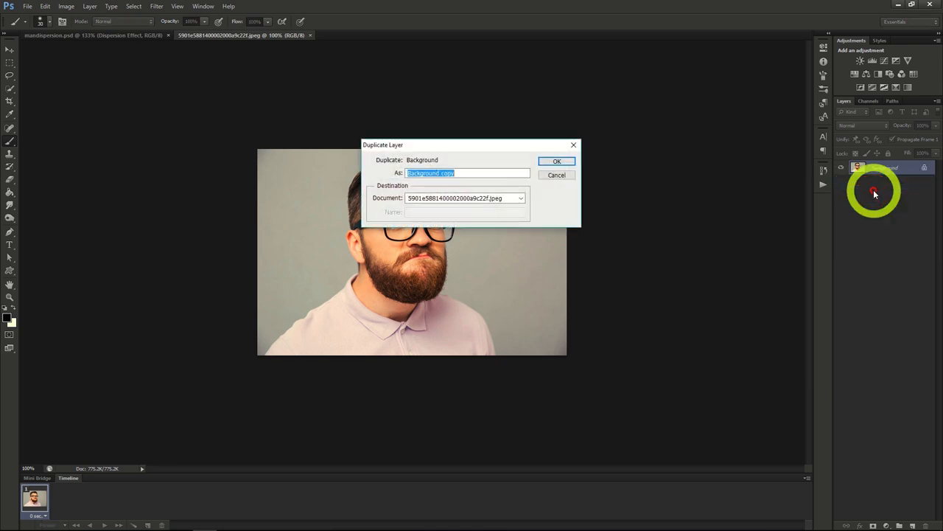
pyautogui.click(549, 163)
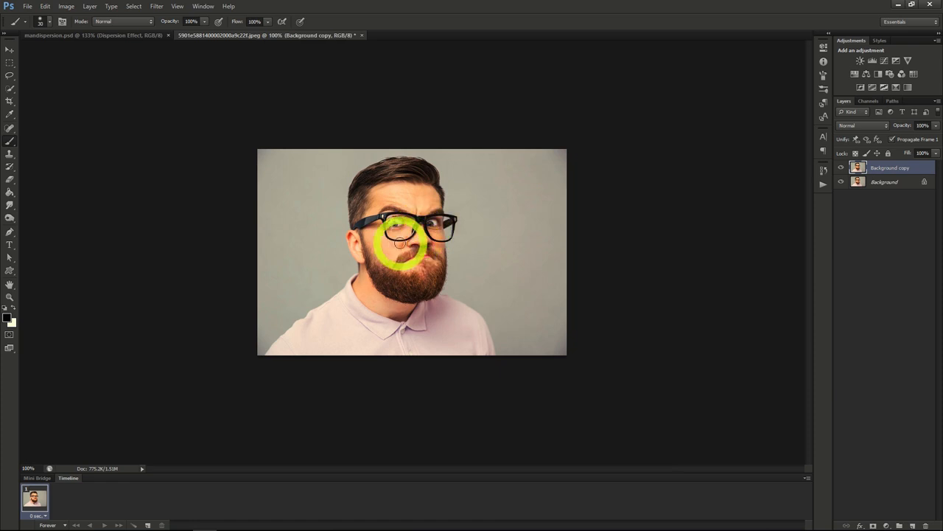
# Step: On the Background layer, lasso loosely around the man and fill the selection with Content-Aware in Normal mode at 100% opacity
pyautogui.click(13, 91)
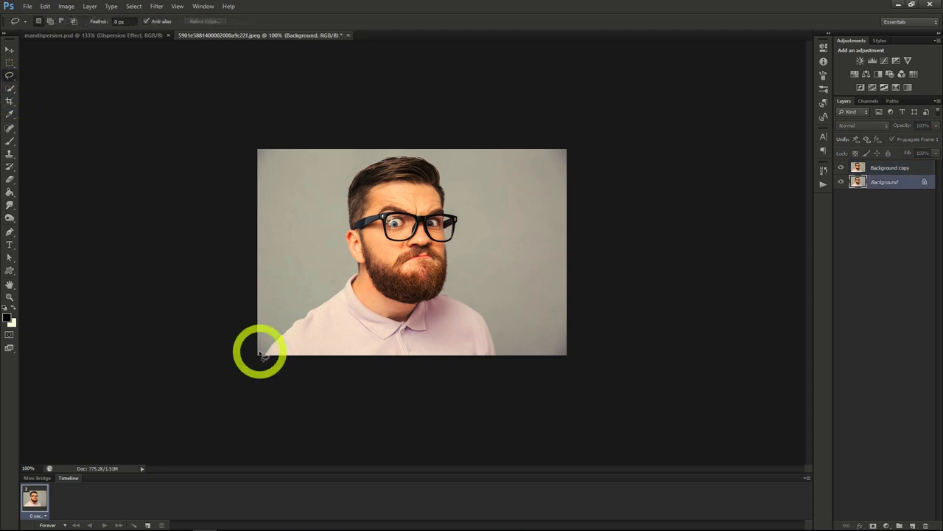
pyautogui.moveTo(259, 354)
pyautogui.mouseDown()
pyautogui.moveTo(286, 287)
pyautogui.moveTo(333, 279)
pyautogui.moveTo(336, 208)
pyautogui.moveTo(358, 158)
pyautogui.moveTo(432, 152)
pyautogui.moveTo(464, 213)
pyautogui.moveTo(467, 283)
pyautogui.moveTo(487, 308)
pyautogui.moveTo(498, 359)
pyautogui.moveTo(439, 374)
pyautogui.moveTo(297, 370)
pyautogui.moveTo(251, 365)
pyautogui.moveTo(261, 345)
pyautogui.mouseUp()
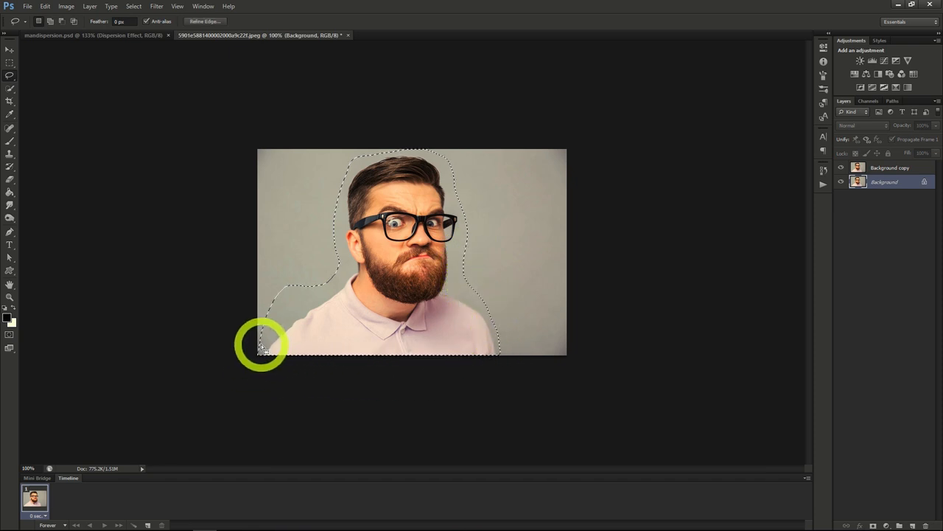
pyautogui.rightClick(345, 301)
pyautogui.click(383, 441)
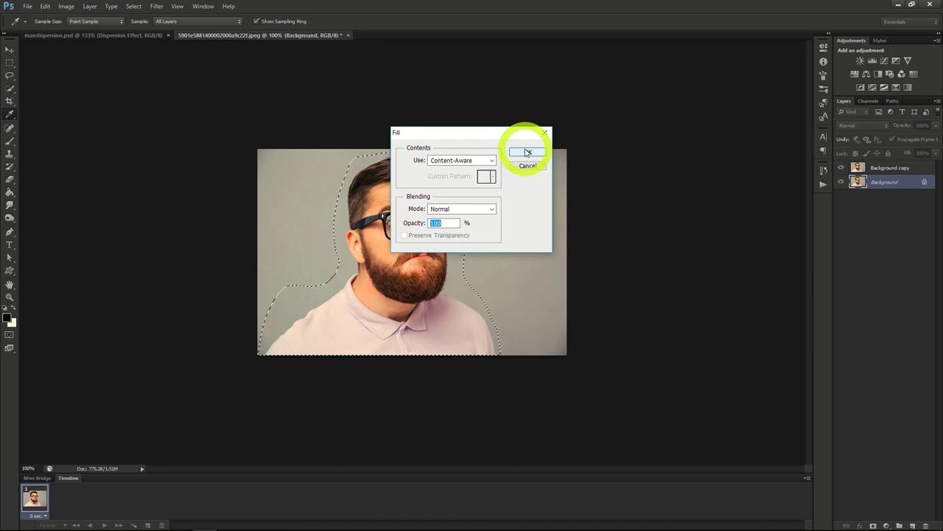
pyautogui.click(528, 152)
pyautogui.click(743, 190)
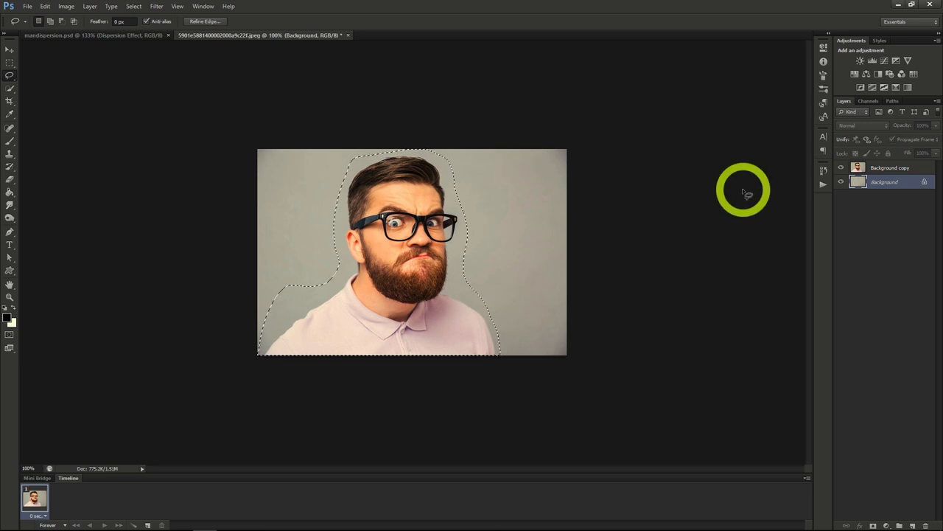
# Step: On the Background copy layer, discard the loose outline and select the man's head and shirt precisely with the Quick Selection tool
pyautogui.click(888, 168)
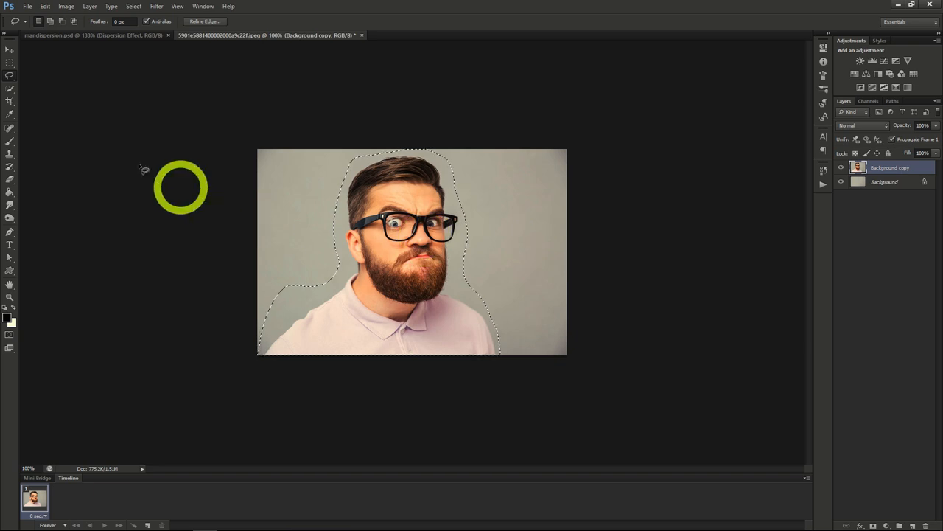
pyautogui.click(10, 89)
pyautogui.rightClick(305, 212)
pyautogui.click(314, 218)
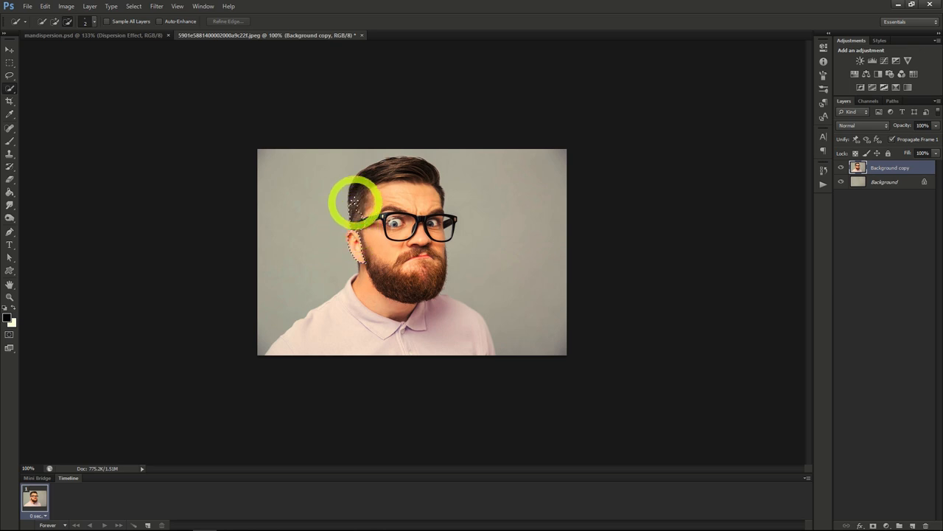
pyautogui.moveTo(426, 168)
pyautogui.mouseDown()
pyautogui.moveTo(442, 232)
pyautogui.moveTo(433, 290)
pyautogui.moveTo(408, 258)
pyautogui.moveTo(404, 227)
pyautogui.moveTo(384, 231)
pyautogui.moveTo(388, 259)
pyautogui.moveTo(377, 284)
pyautogui.mouseUp()
pyautogui.moveTo(326, 334)
pyautogui.mouseDown()
pyautogui.moveTo(457, 332)
pyautogui.moveTo(360, 299)
pyautogui.moveTo(354, 279)
pyautogui.mouseUp()
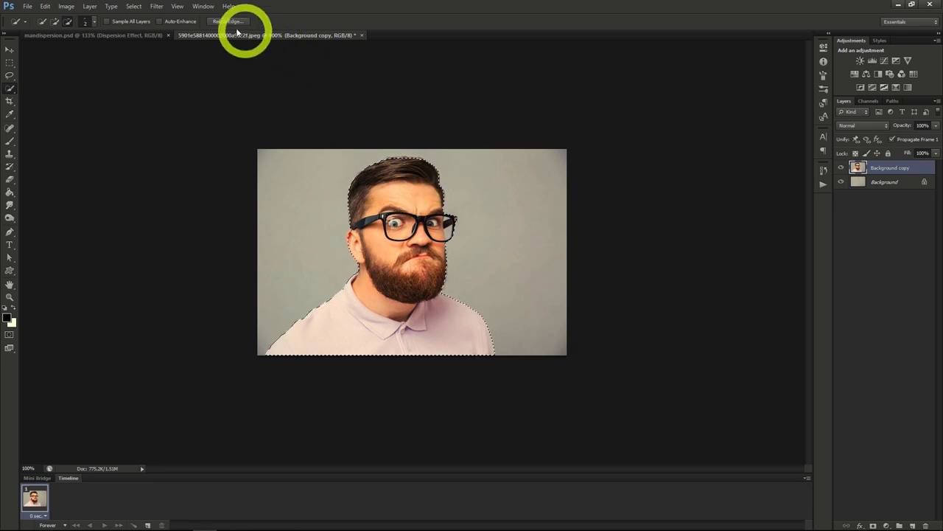
# Step: Use Refine Edge to output the man's selection as a Layer Mask, and check the cutout by toggling the layer's visibility
pyautogui.click(227, 22)
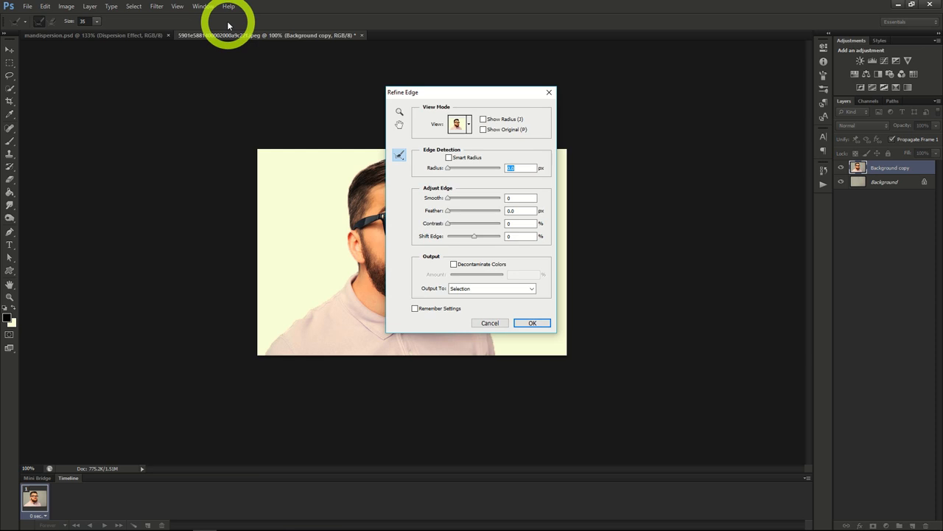
pyautogui.moveTo(474, 93); pyautogui.dragTo(672, 100)
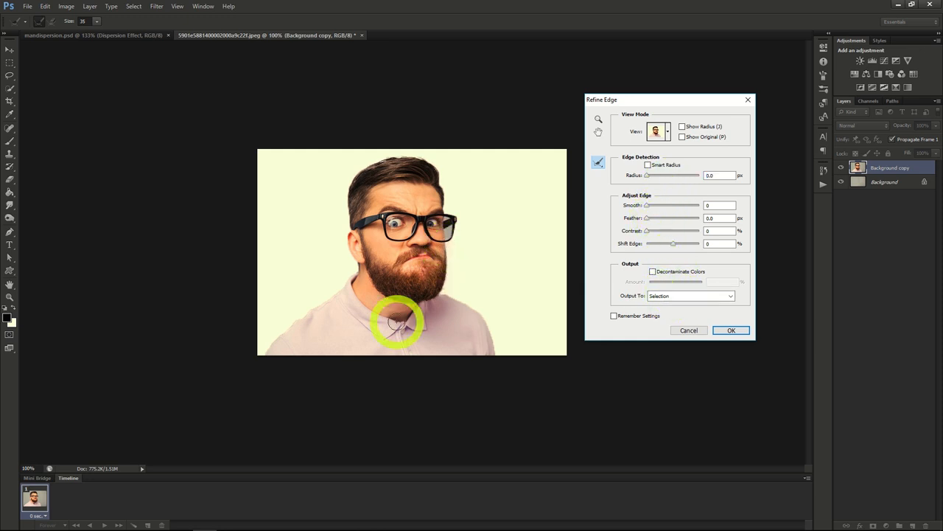
pyautogui.click(679, 299)
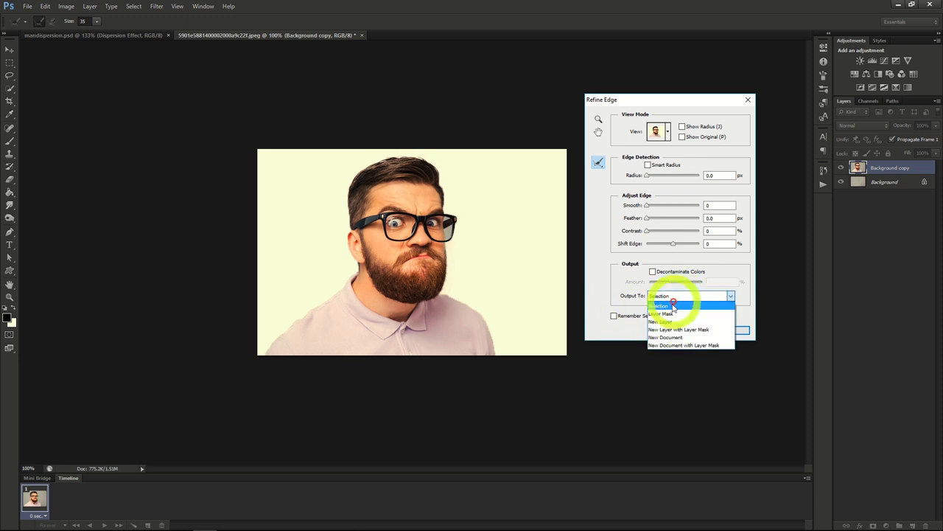
pyautogui.click(686, 305)
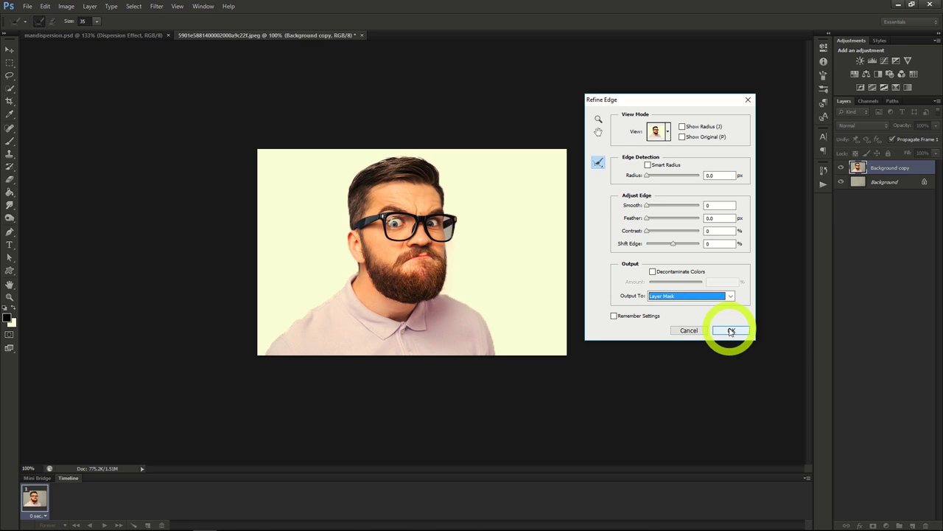
pyautogui.click(732, 330)
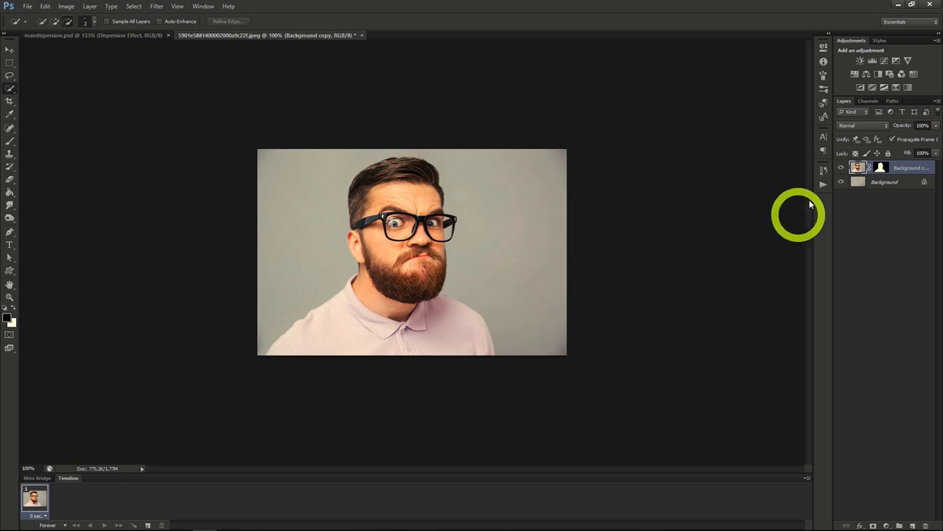
pyautogui.click(841, 168)
pyautogui.click(841, 169)
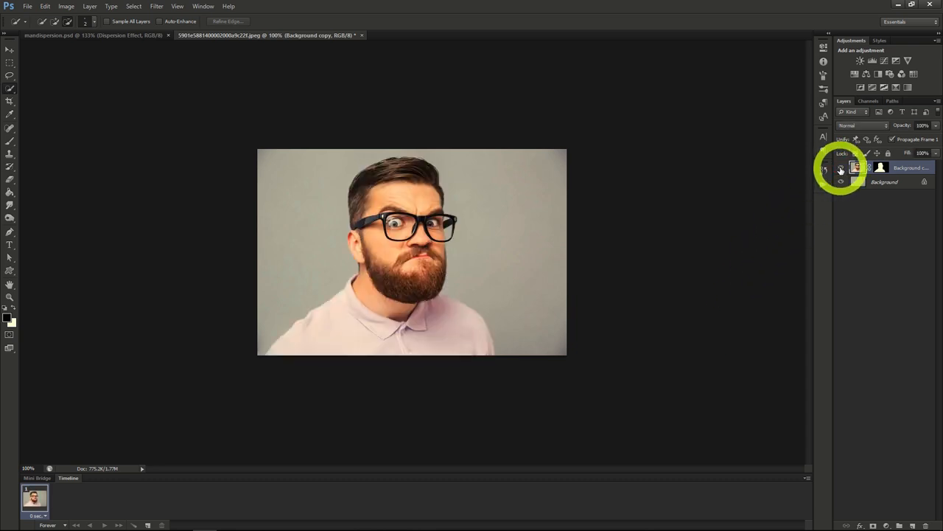
# Step: Duplicate the masked Background copy layer under the name "Dispersion Effect"
pyautogui.rightClick(893, 168)
pyautogui.click(870, 197)
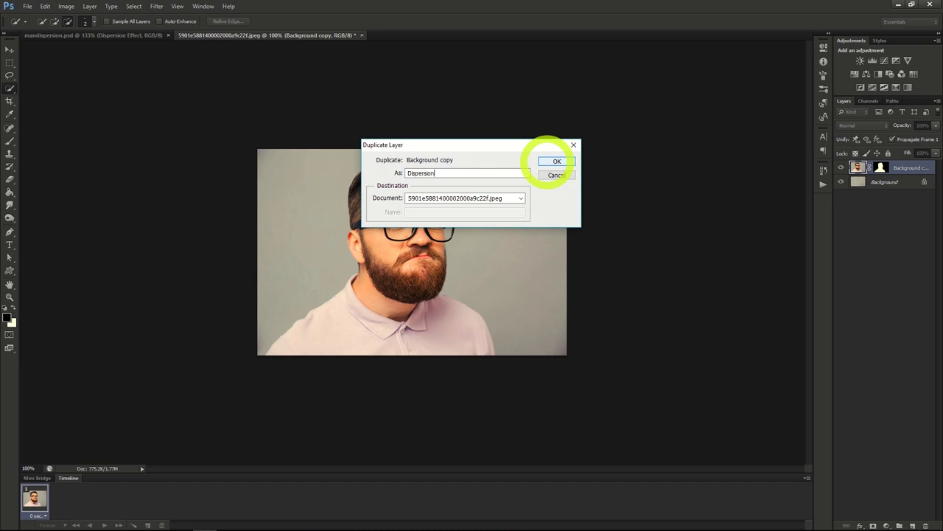
pyautogui.write('t')
pyautogui.click(547, 161)
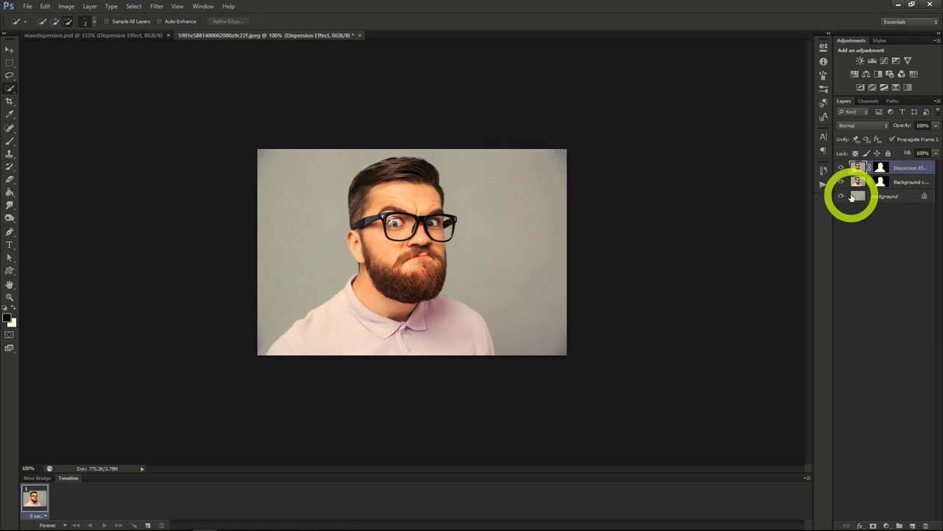
# Step: Duplicate the Dispersion Effect layer under the name "Man"
pyautogui.rightClick(895, 171)
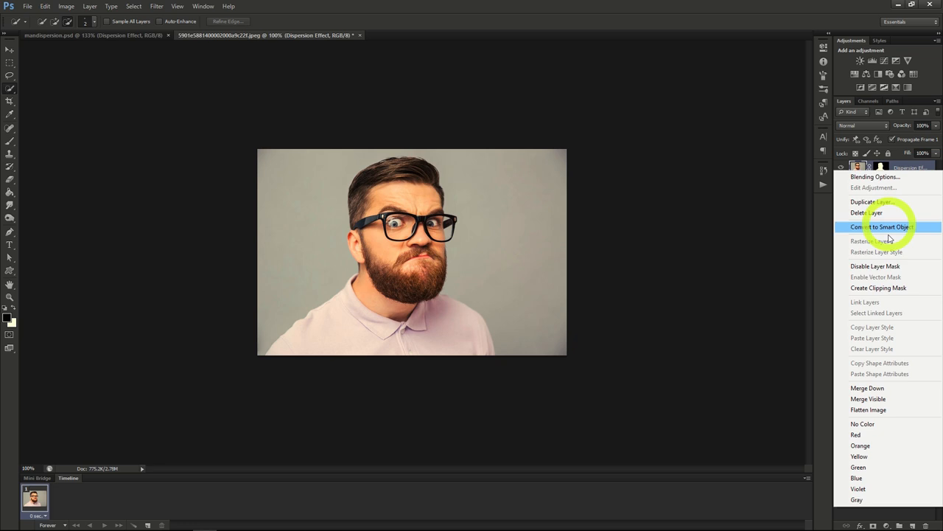
pyautogui.click(864, 202)
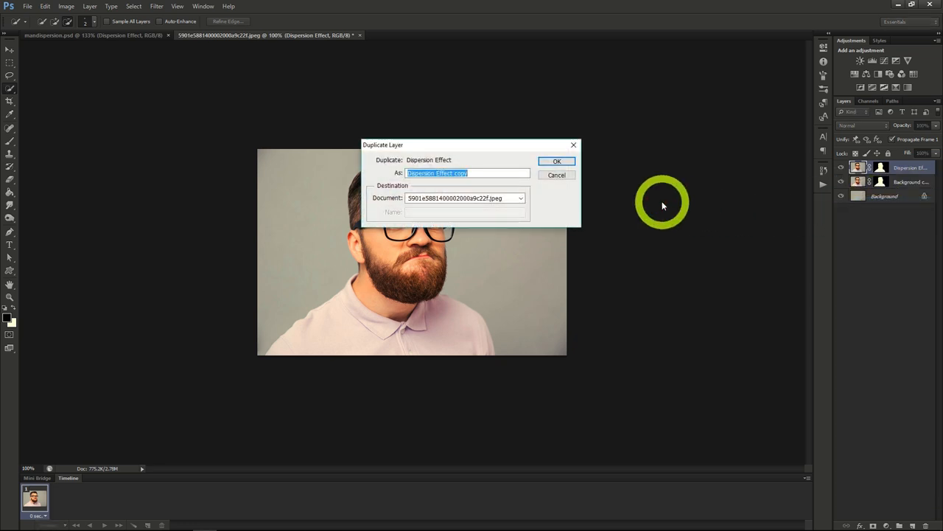
pyautogui.press('Return')
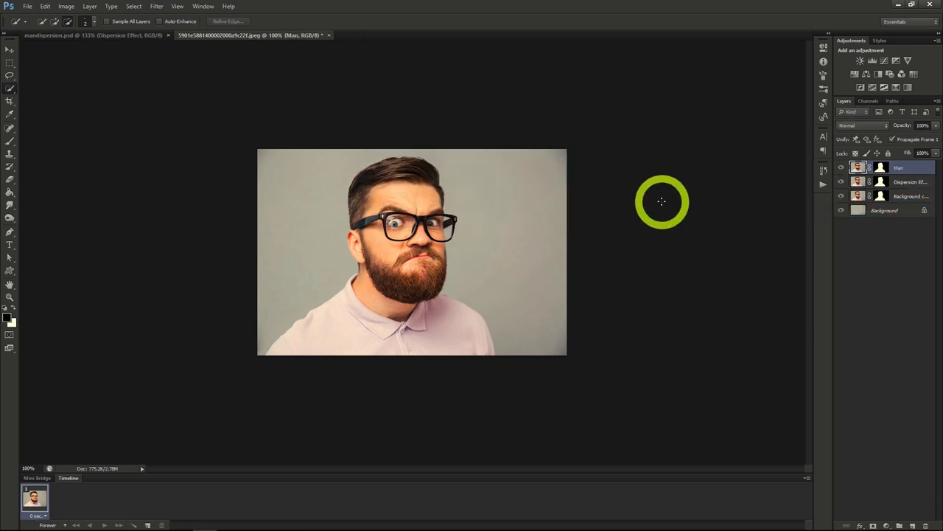
# Step: Liquify the Dispersion Effect layer with a size 100 Forward Warp brush, smearing the man's face and shirt toward the image's right edge
pyautogui.click(899, 182)
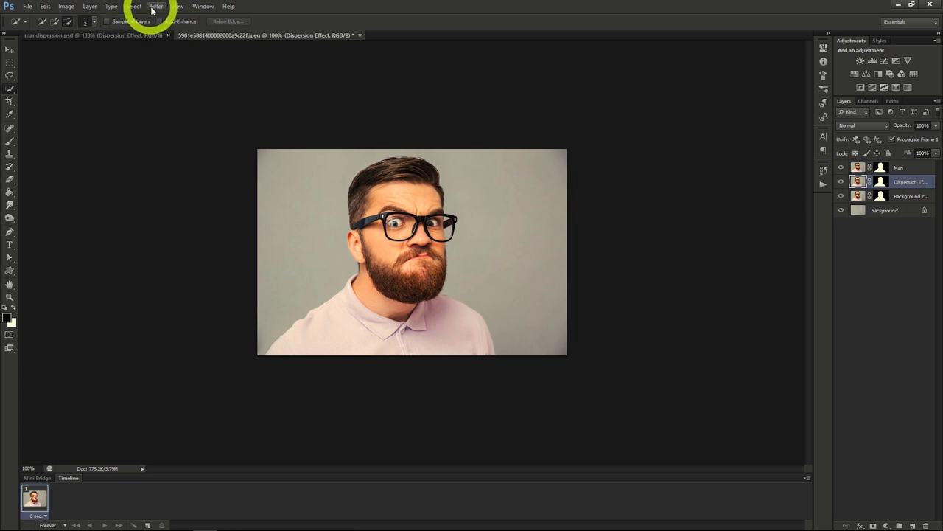
pyautogui.click(154, 7)
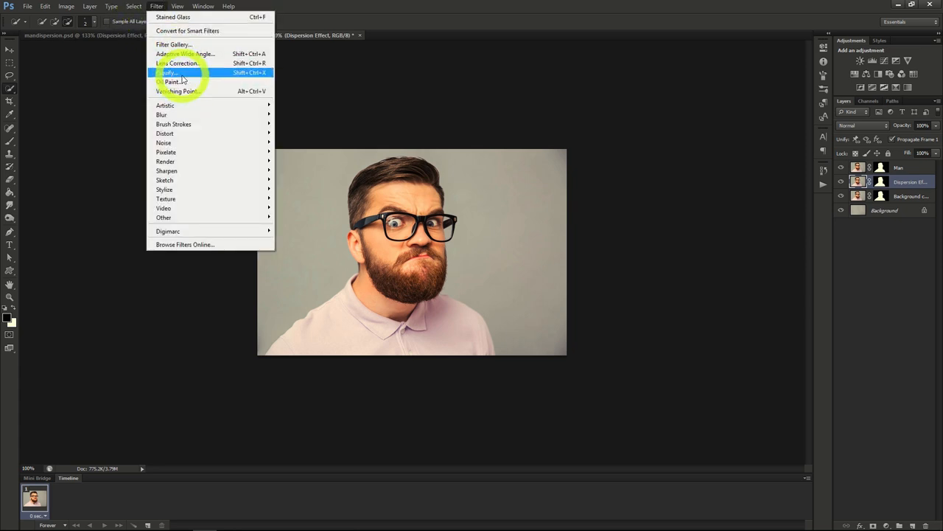
pyautogui.click(181, 74)
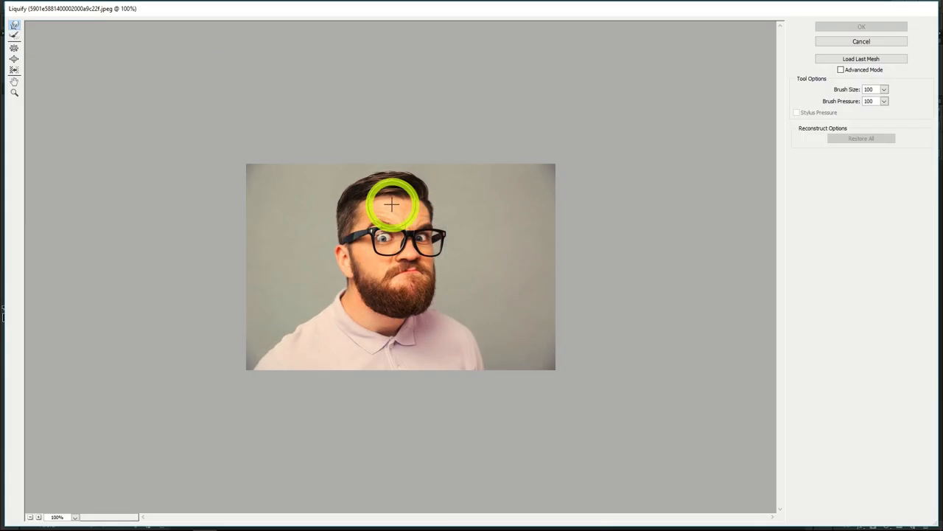
pyautogui.moveTo(391, 204)
pyautogui.mouseDown()
pyautogui.moveTo(401, 208)
pyautogui.moveTo(432, 168)
pyautogui.moveTo(474, 148)
pyautogui.mouseUp()
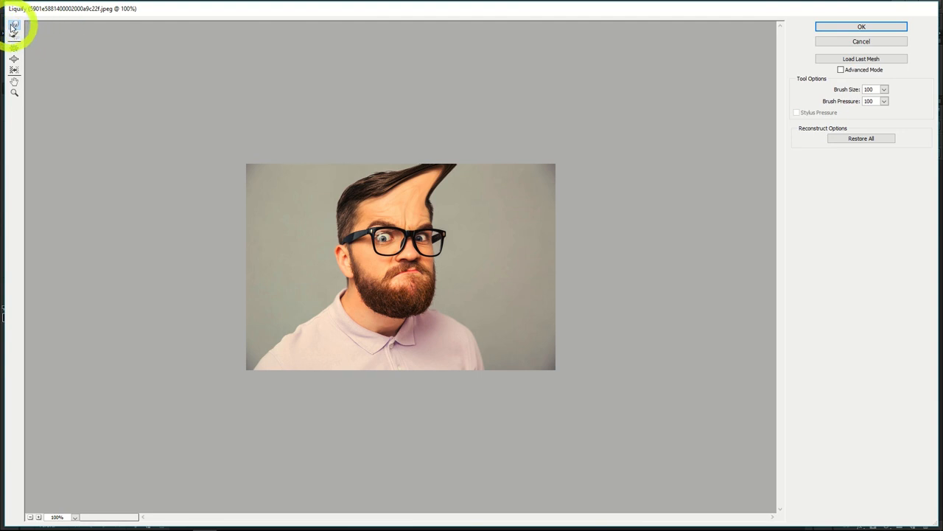
pyautogui.moveTo(417, 204)
pyautogui.mouseDown()
pyautogui.moveTo(479, 162)
pyautogui.moveTo(427, 190)
pyautogui.moveTo(485, 174)
pyautogui.moveTo(432, 185)
pyautogui.moveTo(393, 214)
pyautogui.moveTo(569, 185)
pyautogui.moveTo(419, 213)
pyautogui.moveTo(573, 171)
pyautogui.moveTo(518, 204)
pyautogui.moveTo(444, 214)
pyautogui.moveTo(588, 214)
pyautogui.moveTo(431, 231)
pyautogui.moveTo(598, 251)
pyautogui.moveTo(558, 236)
pyautogui.moveTo(602, 339)
pyautogui.moveTo(469, 289)
pyautogui.moveTo(479, 284)
pyautogui.moveTo(465, 265)
pyautogui.moveTo(509, 246)
pyautogui.mouseUp()
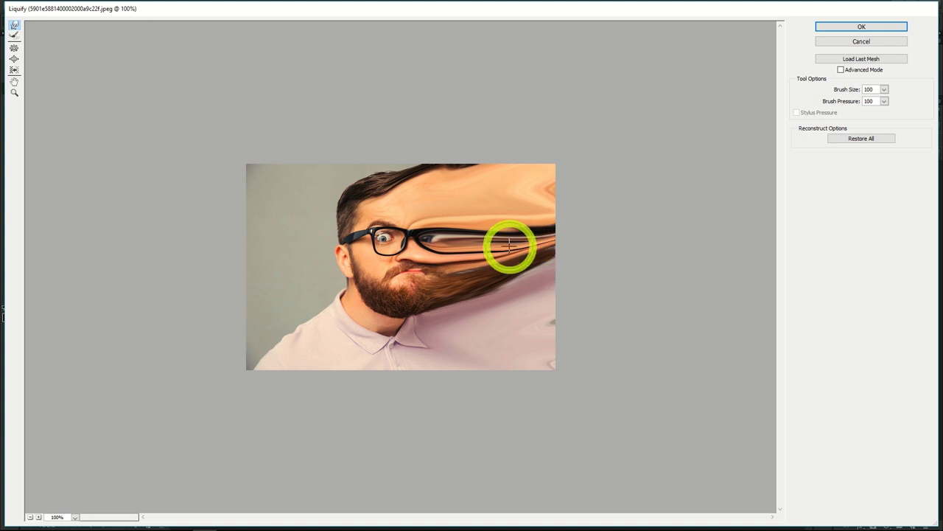
pyautogui.click(857, 27)
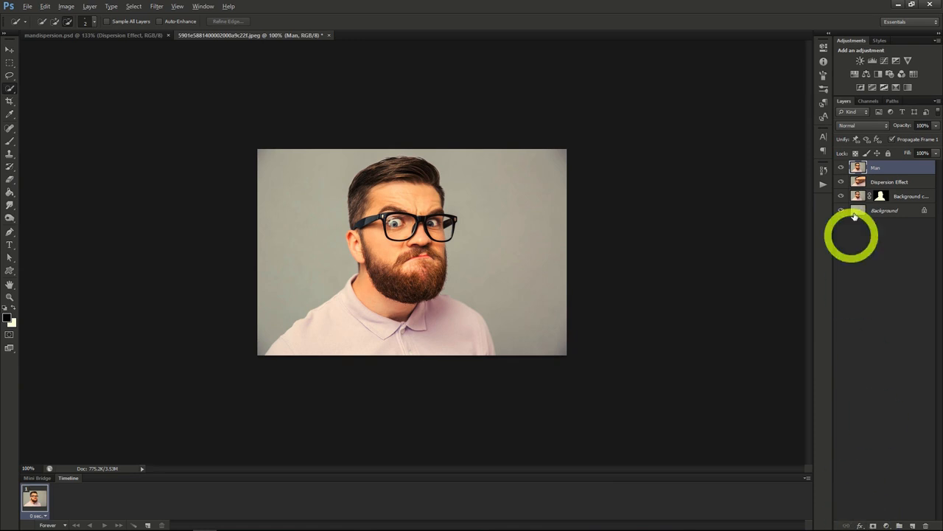
# Step: Add a black layer mask to the Dispersion Effect layer and hide the Background copy layer
pyautogui.click(877, 181)
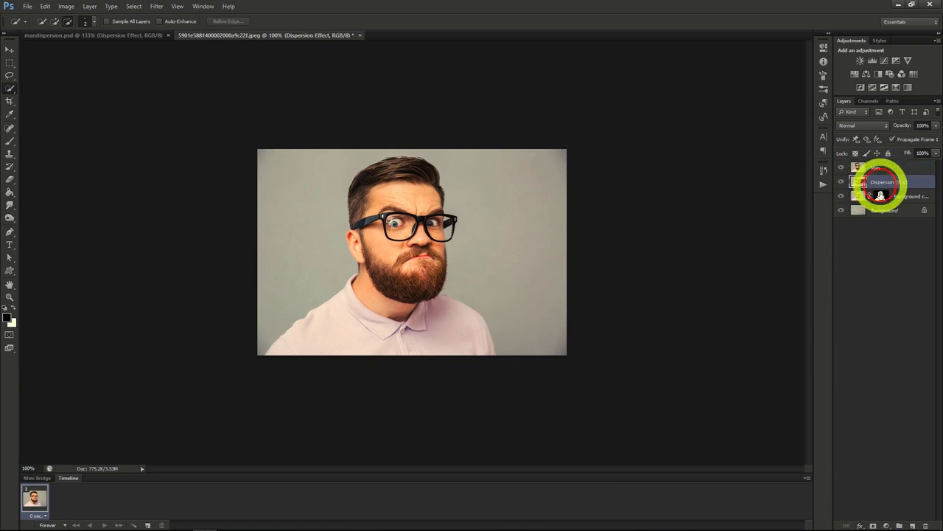
pyautogui.keyDown('alt'); pyautogui.click(874, 525); pyautogui.keyUp('alt')
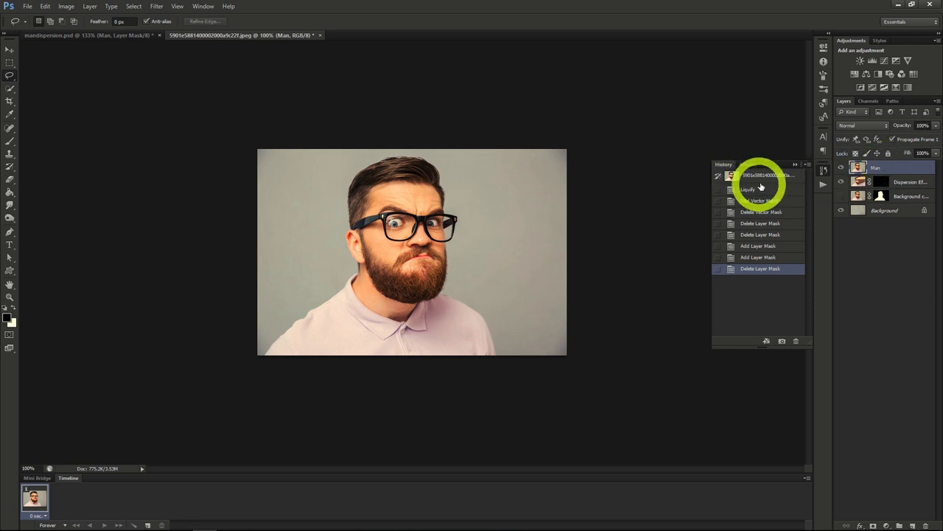
pyautogui.click(841, 196)
pyautogui.click(841, 196)
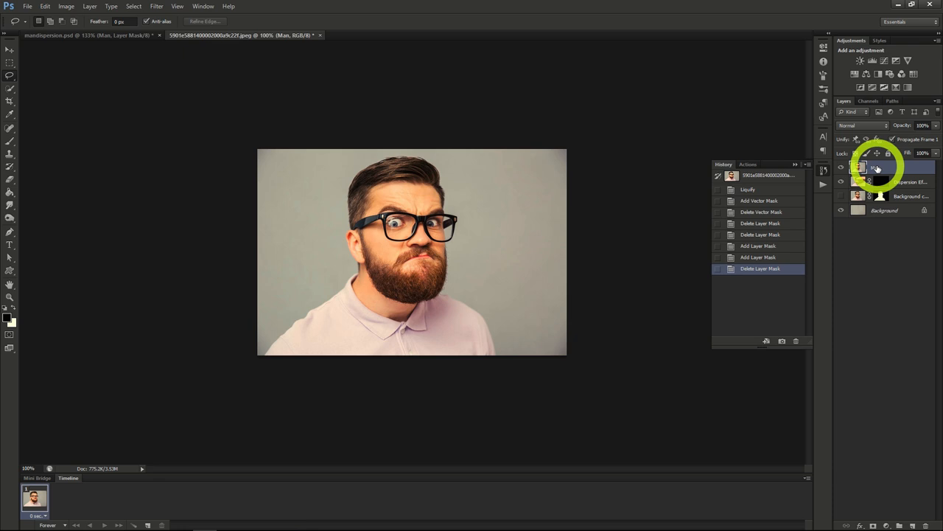
# Step: Add a white layer mask to the Man layer
pyautogui.click(873, 525)
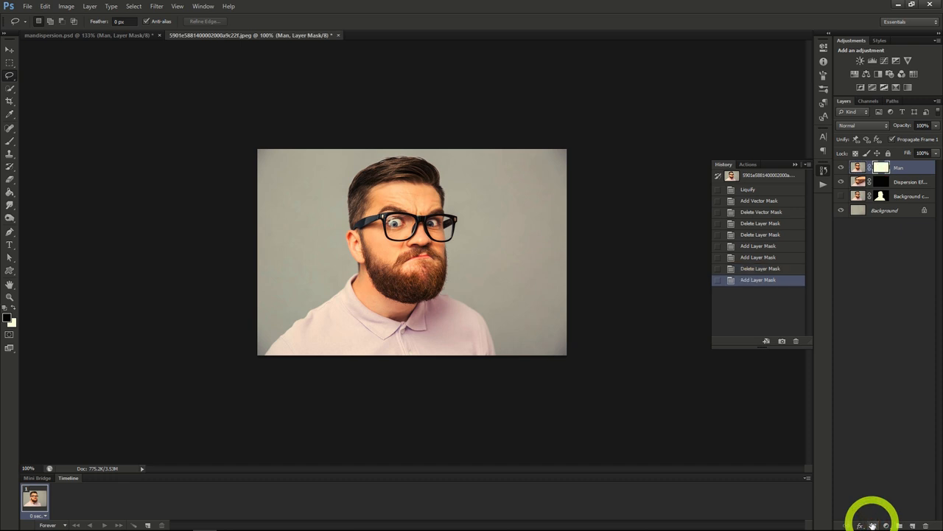
pyautogui.click(880, 182)
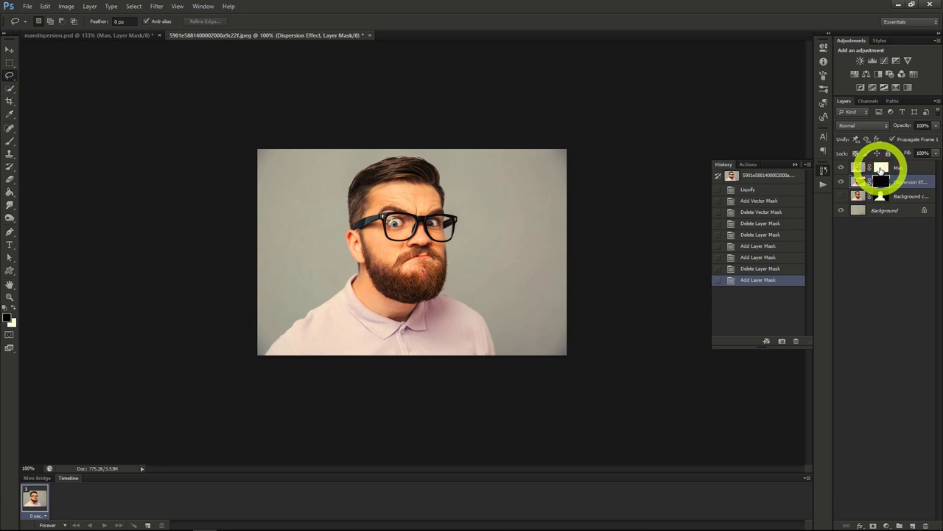
# Step: Paint black on the Man layer's mask with a 400 px particle brush, breaking up the face, hair and shirt along the man's right-hand edge
pyautogui.click(882, 169)
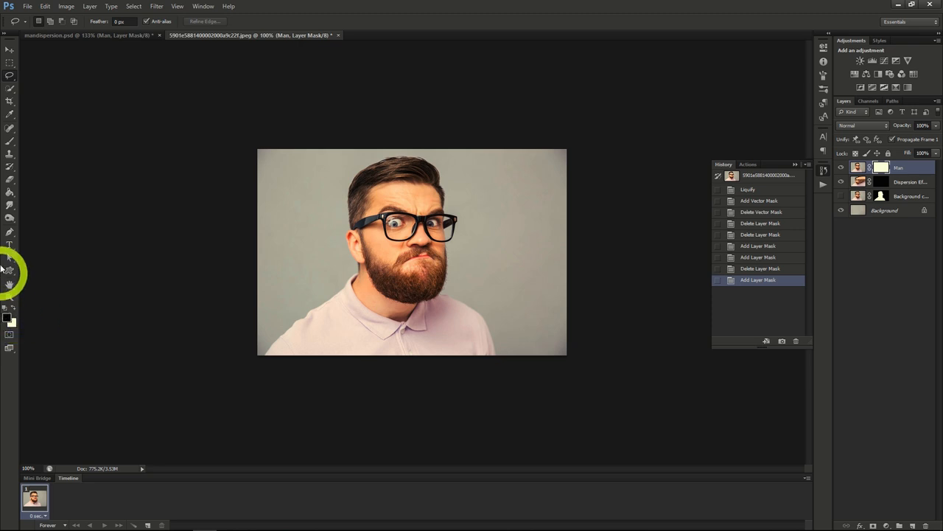
pyautogui.click(9, 143)
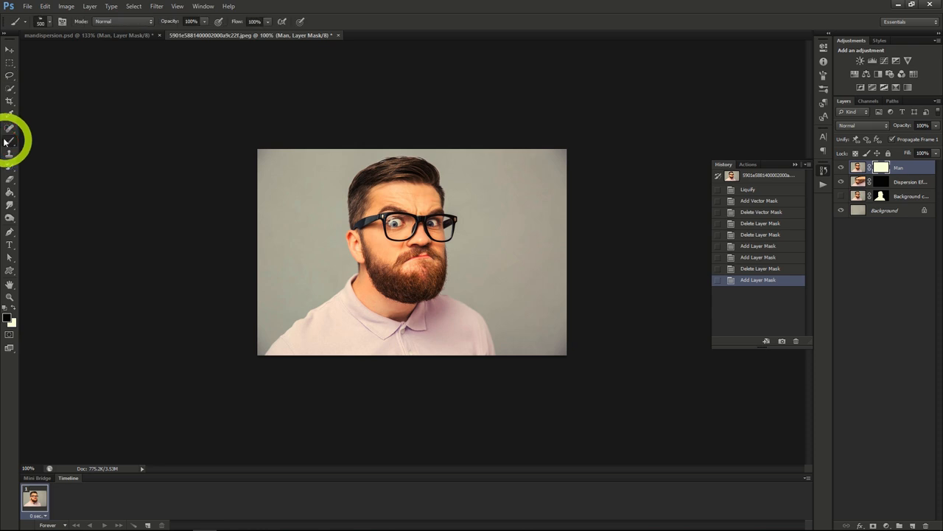
pyautogui.click(49, 21)
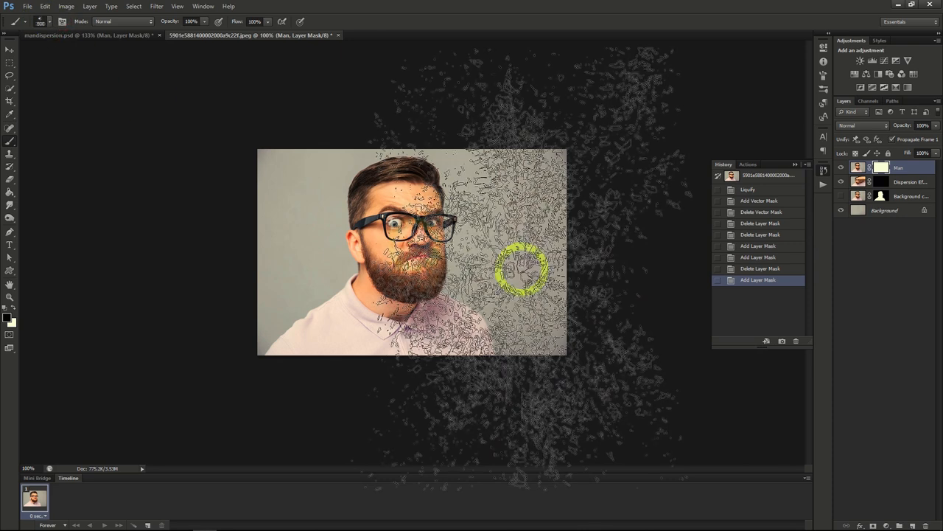
pyautogui.press('[')
pyautogui.press('[')
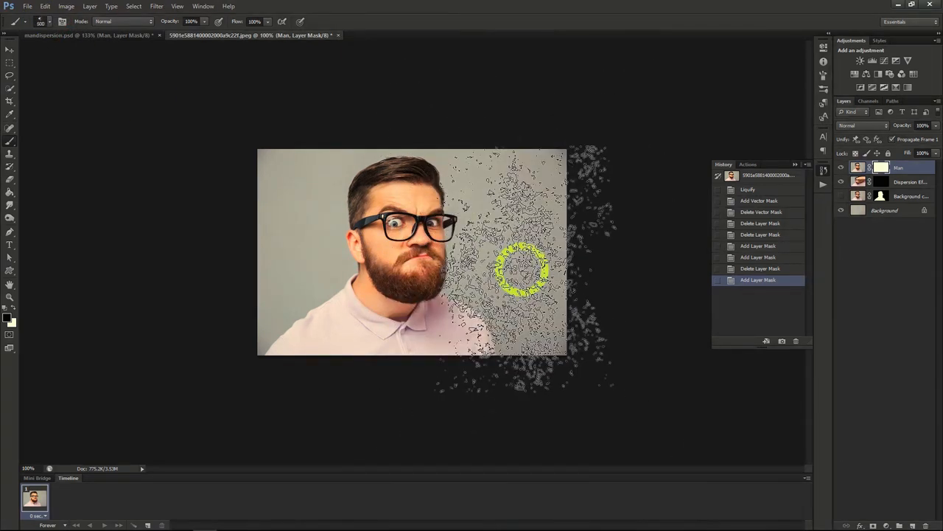
pyautogui.press('[')
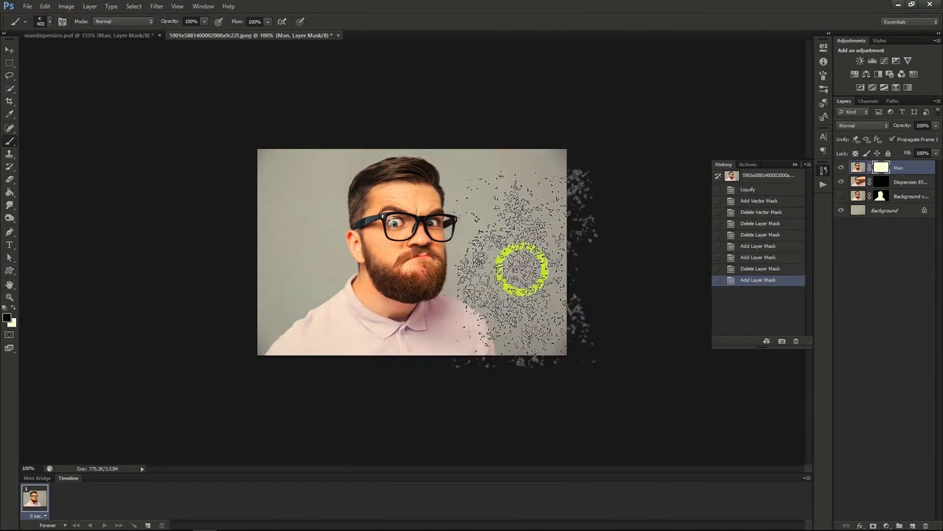
pyautogui.moveTo(472, 244)
pyautogui.mouseDown()
pyautogui.moveTo(486, 204)
pyautogui.moveTo(480, 164)
pyautogui.moveTo(467, 158)
pyautogui.mouseUp()
pyautogui.click(514, 291)
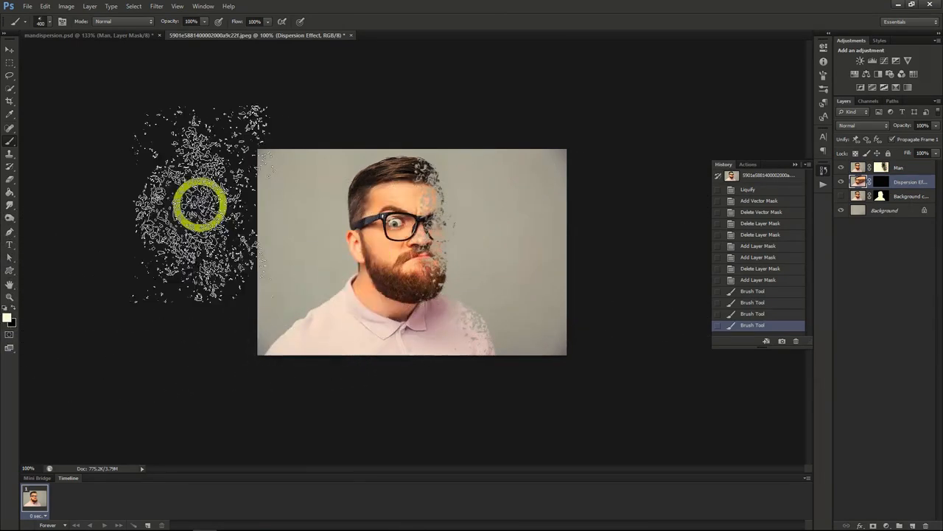
# Step: Paint white on the Dispersion Effect layer's mask with a different particle brush at 400 px, scattering fragments from the face toward the image's right edge
pyautogui.click(49, 21)
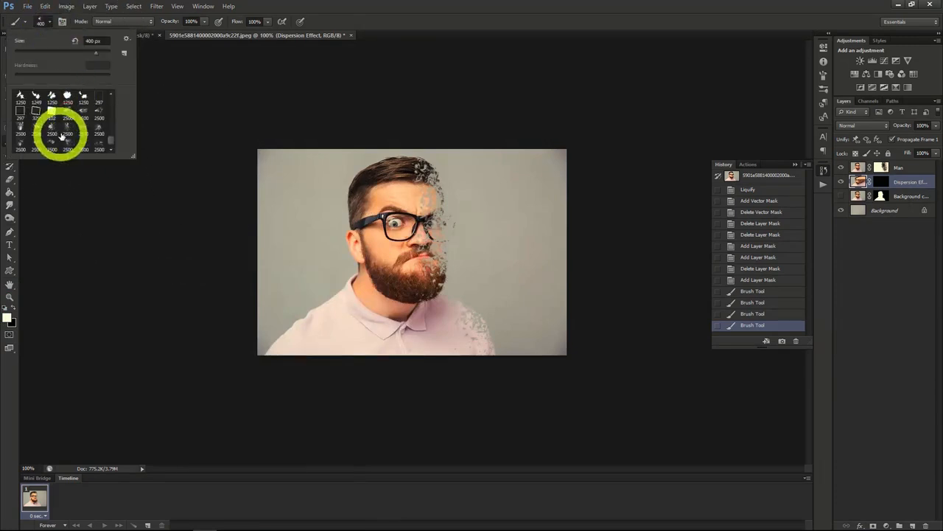
pyautogui.click(50, 22)
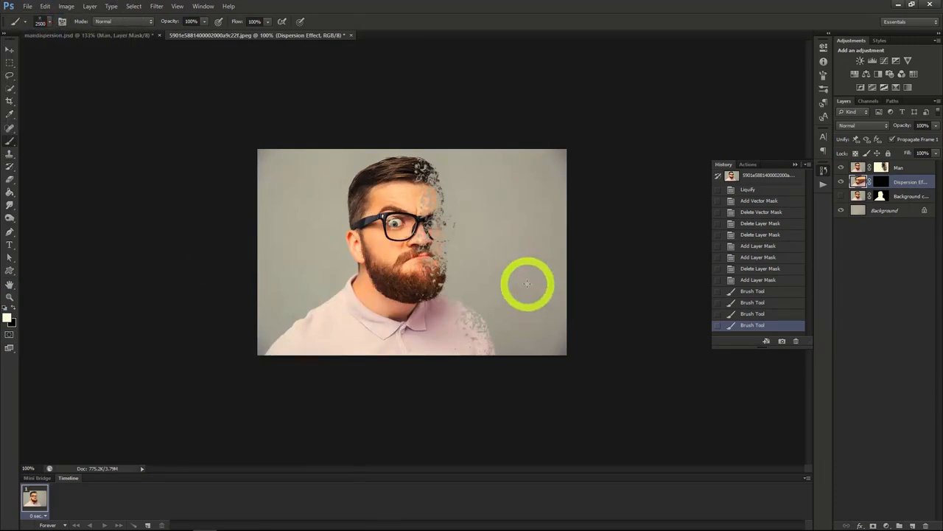
pyautogui.click(491, 243)
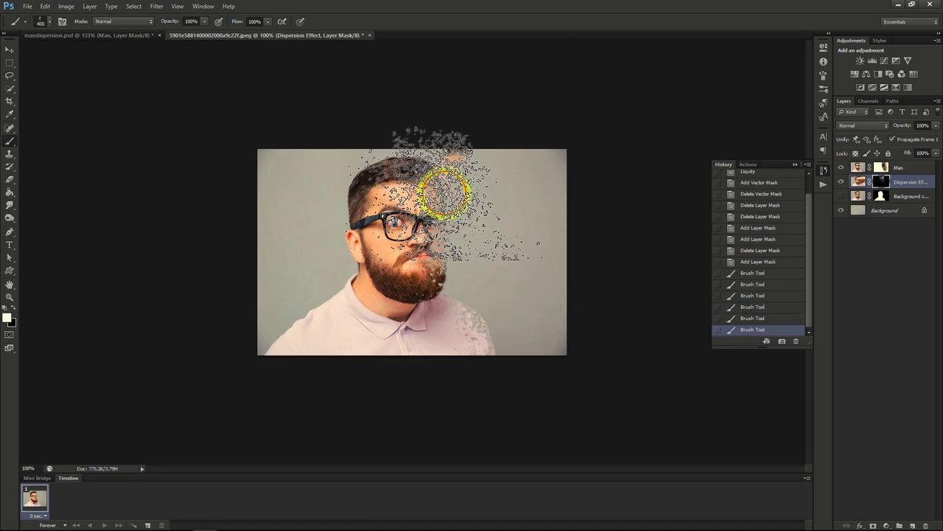
pyautogui.click(496, 297)
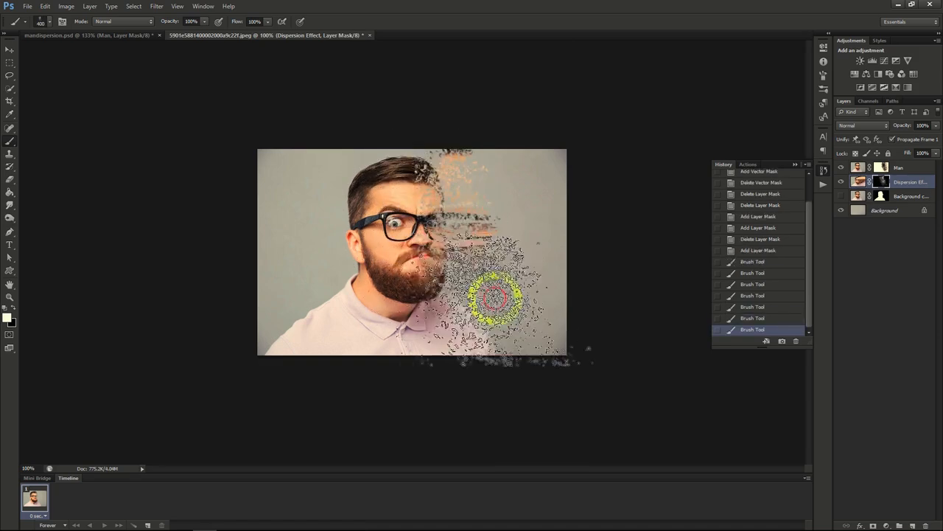
pyautogui.moveTo(496, 298)
pyautogui.mouseDown()
pyautogui.moveTo(526, 298)
pyautogui.moveTo(541, 247)
pyautogui.moveTo(543, 322)
pyautogui.moveTo(563, 270)
pyautogui.mouseUp()
pyautogui.click(564, 262)
pyautogui.click(507, 186)
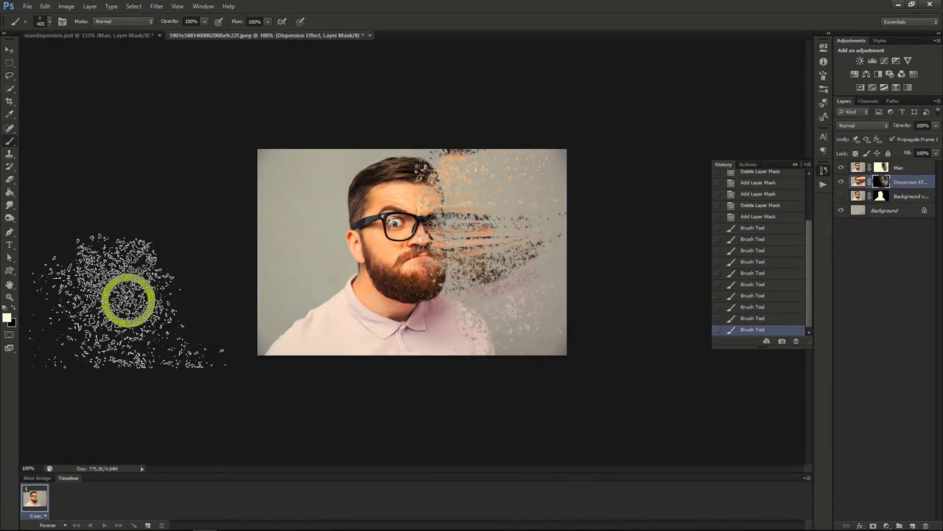